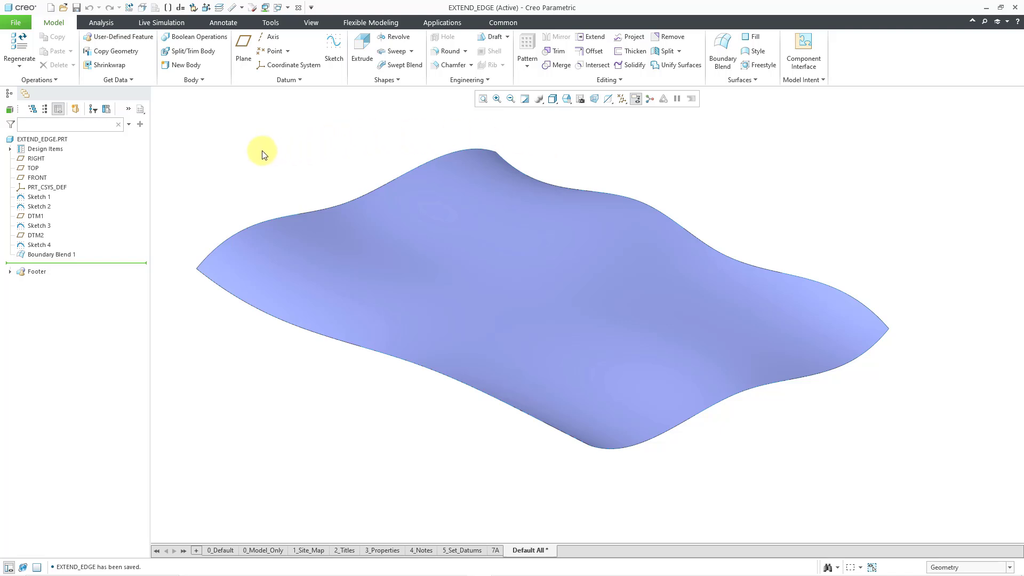
- Check Boundary Blend 1 with a 22 by 27 surface mesh, then clear the mesh display
click(100, 24)
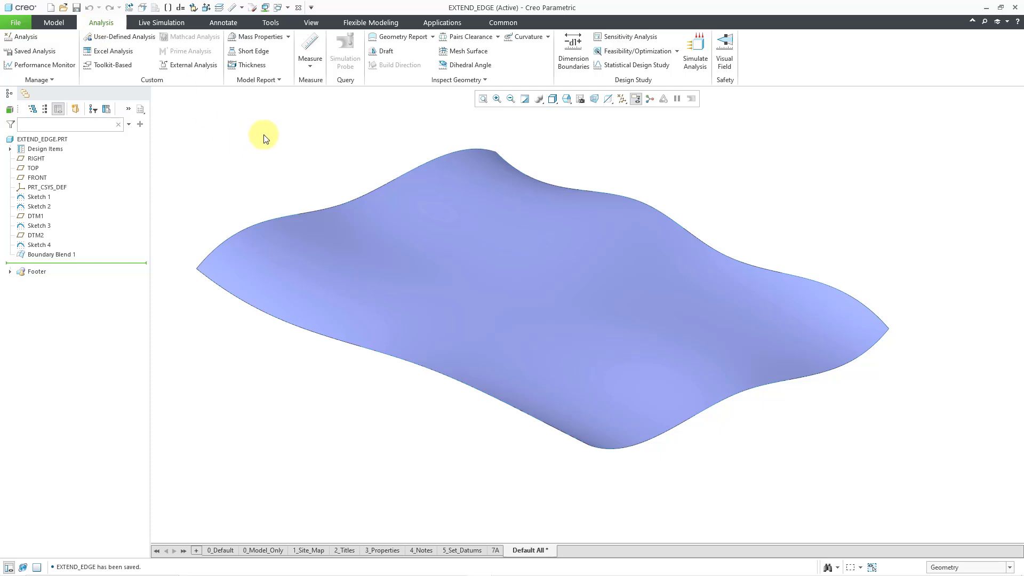
click(451, 51)
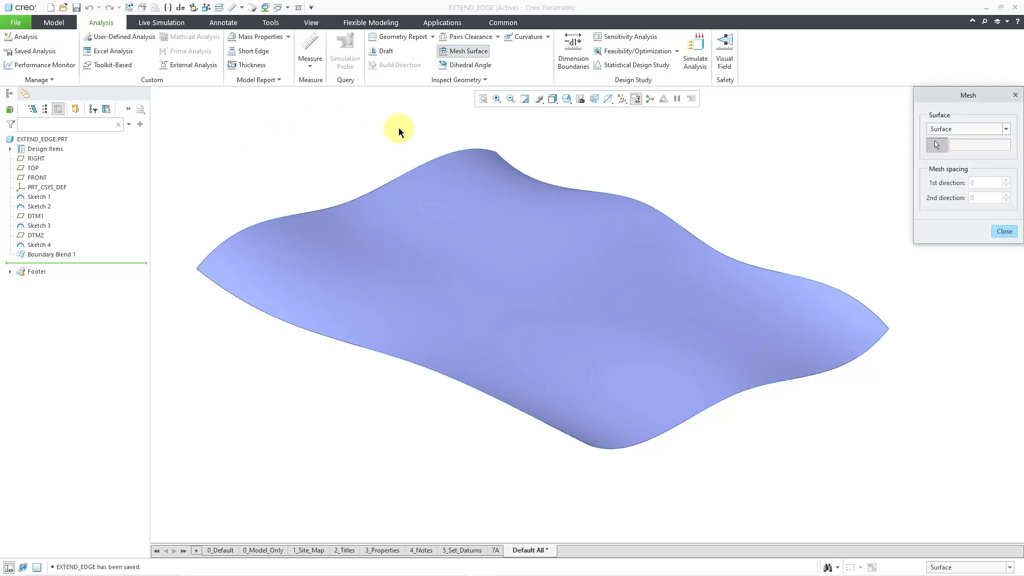
click(456, 206)
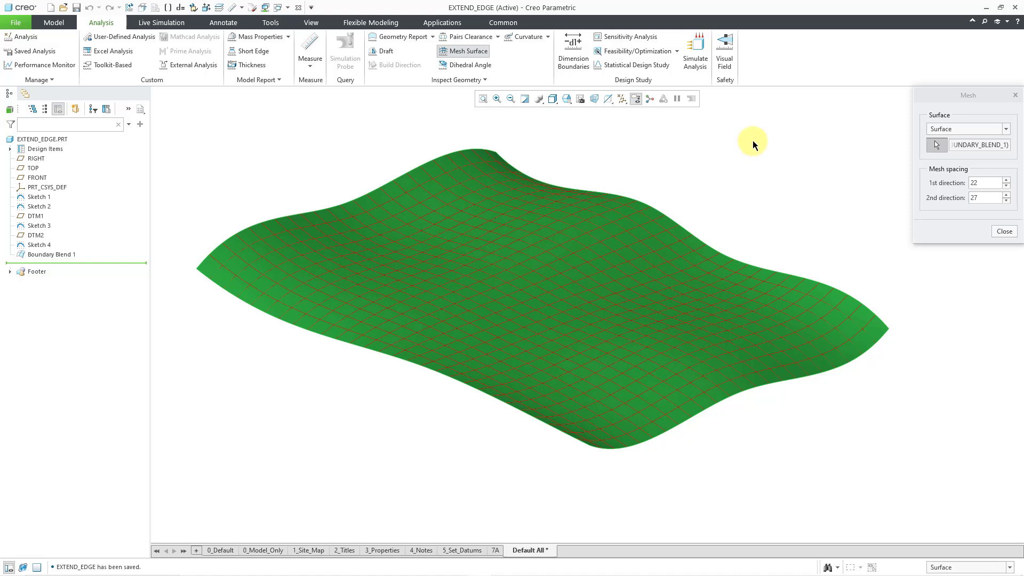
click(1002, 232)
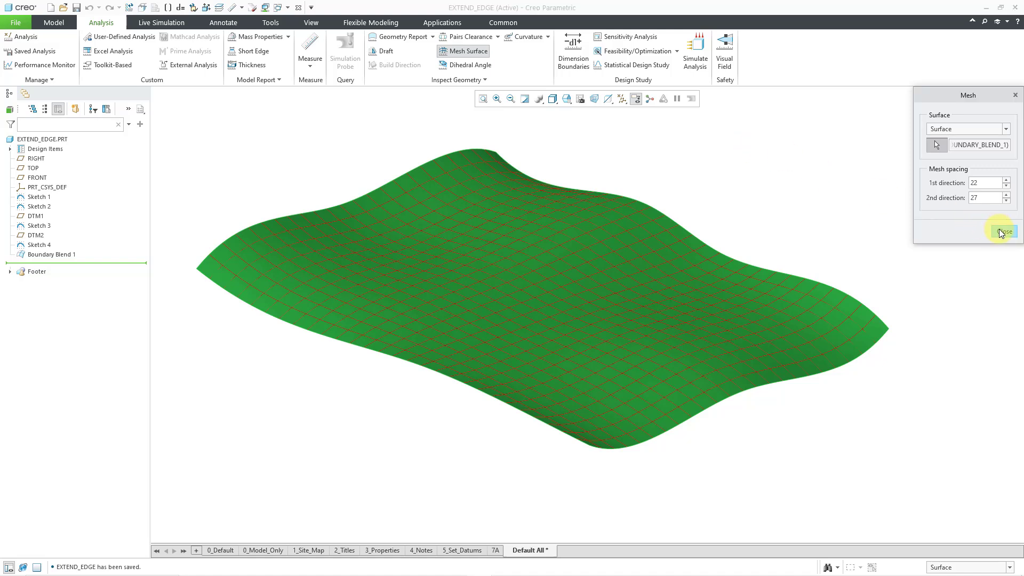
click(525, 100)
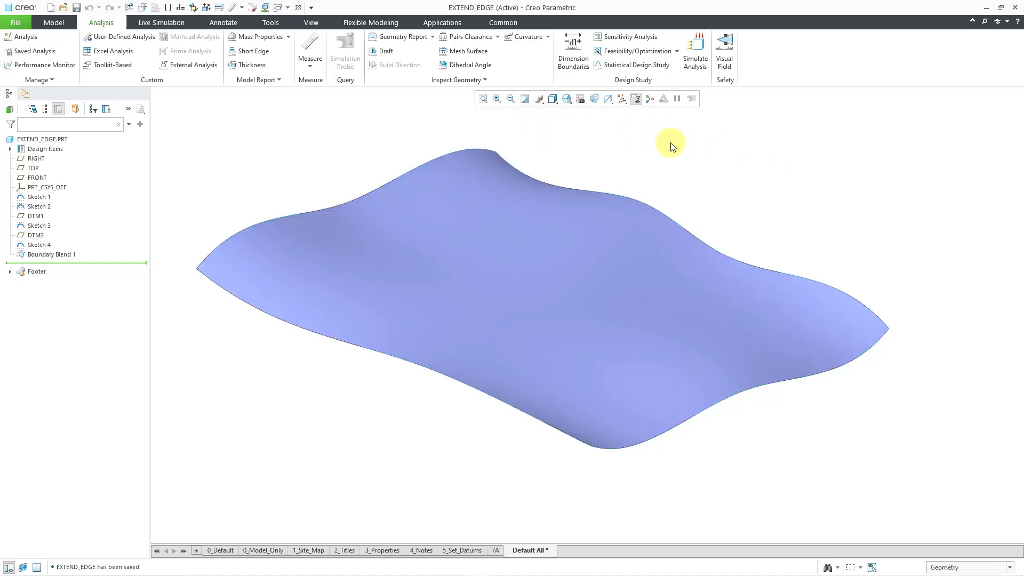
- Return to the Model tab with the EXTEND_EDGE wavy surface still unextended
click(53, 22)
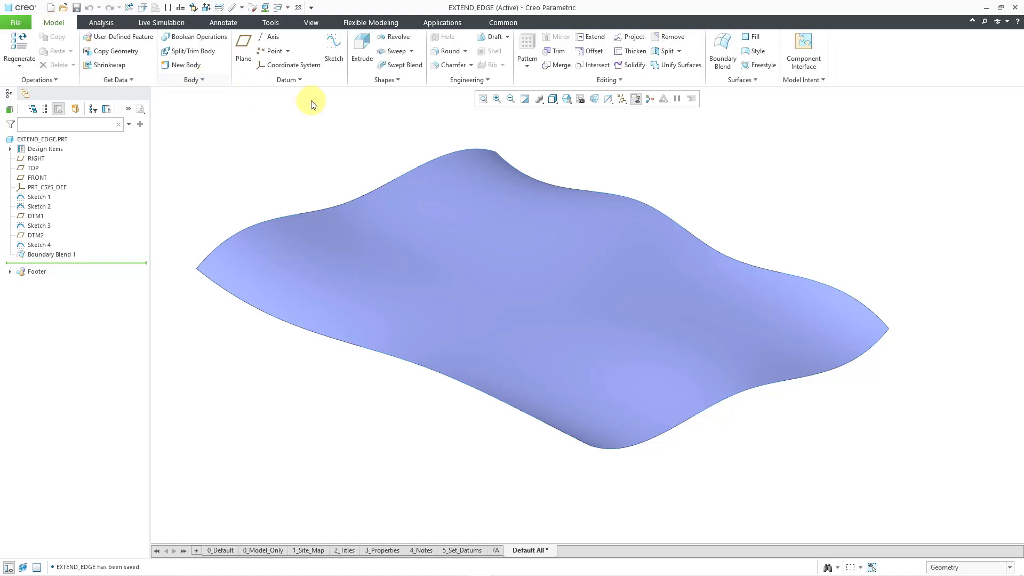
- Extend the blend's lower-right boundary edge along the surface to about 450.2
click(600, 40)
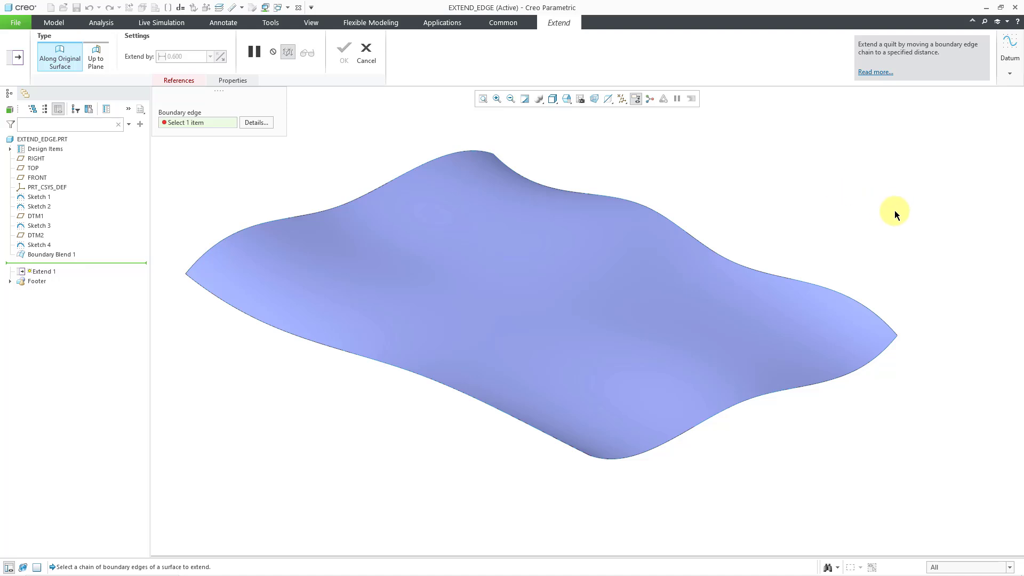
click(827, 382)
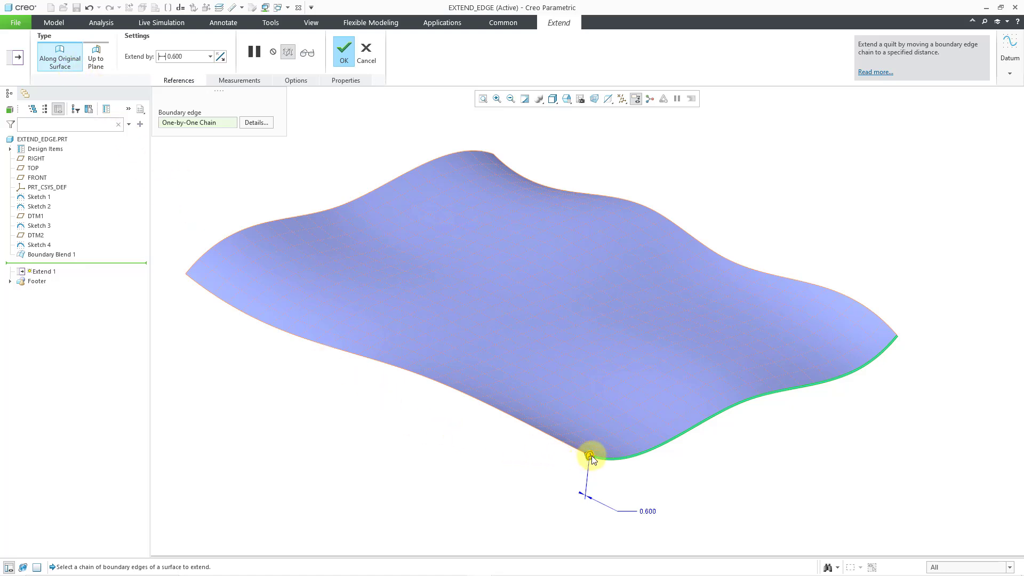
mouse_move(591, 456)
mouse_down()
mouse_move(609, 464)
mouse_move(579, 458)
mouse_up()
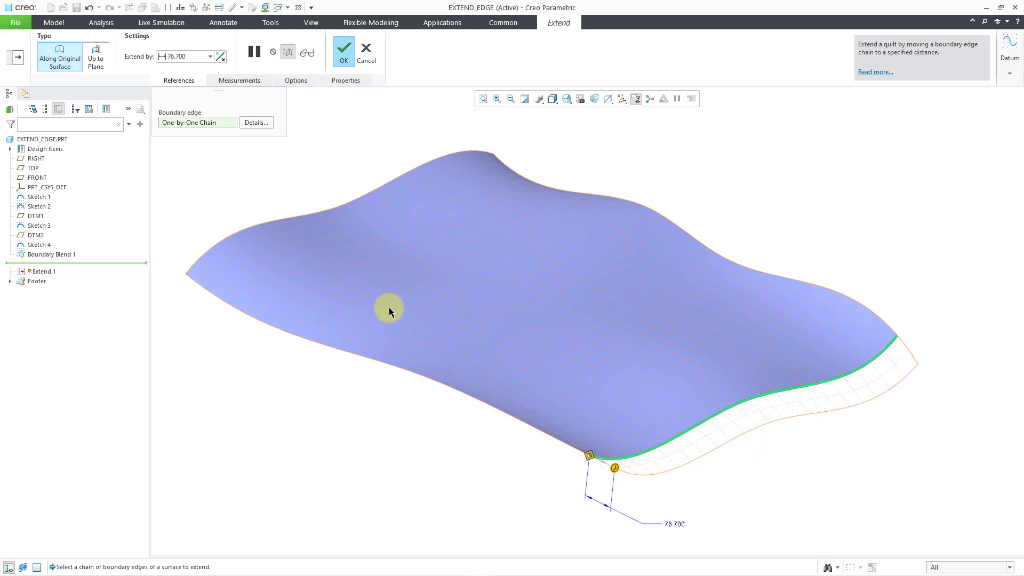
shift+middle_drag(449, 328, 356, 290)
drag(522, 418, 692, 466)
shift+middle_drag(691, 461, 549, 354)
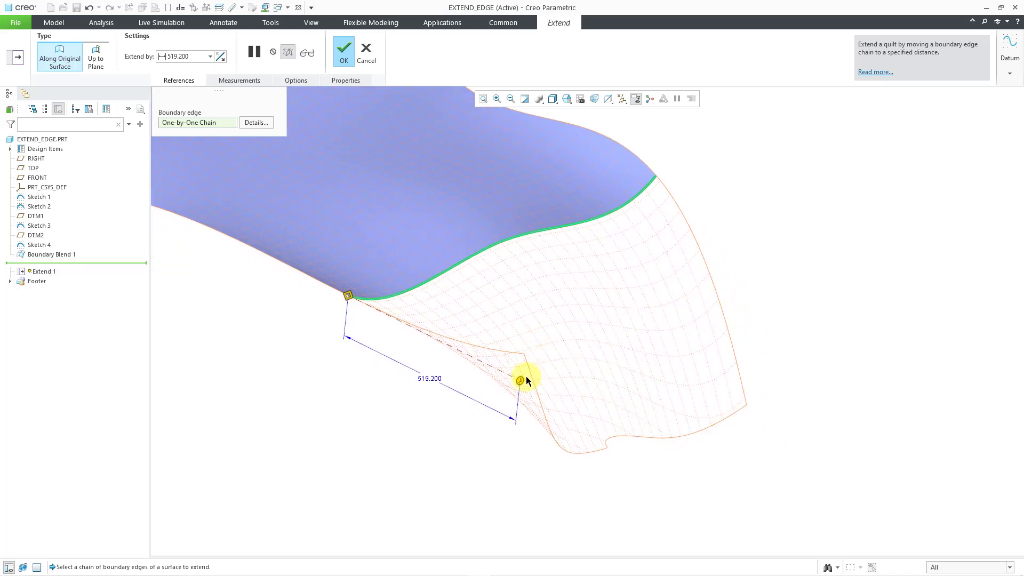
drag(521, 380, 504, 364)
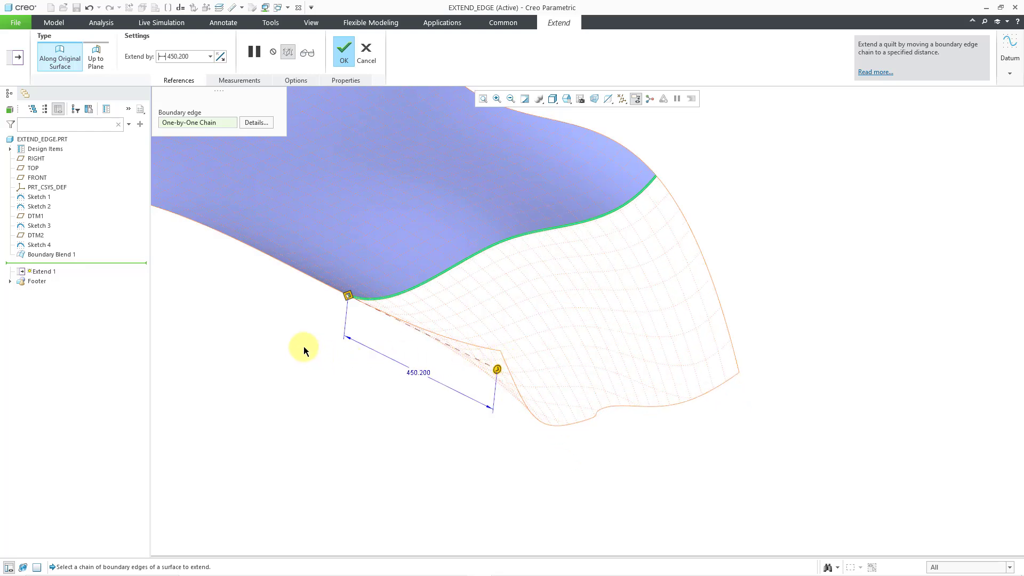
- Change the Extend 1 method from Same to Tangent in Options
click(233, 82)
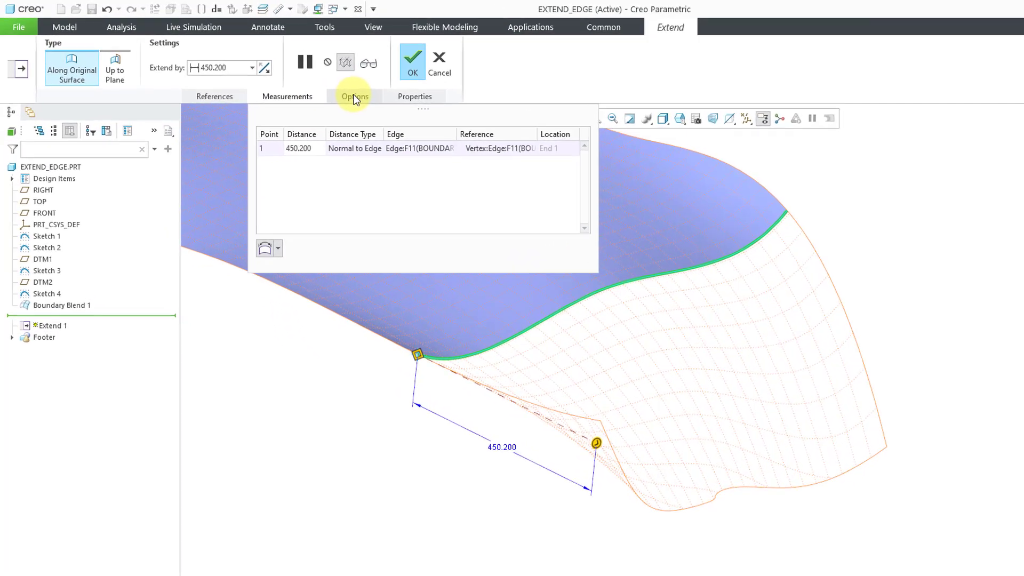
click(298, 81)
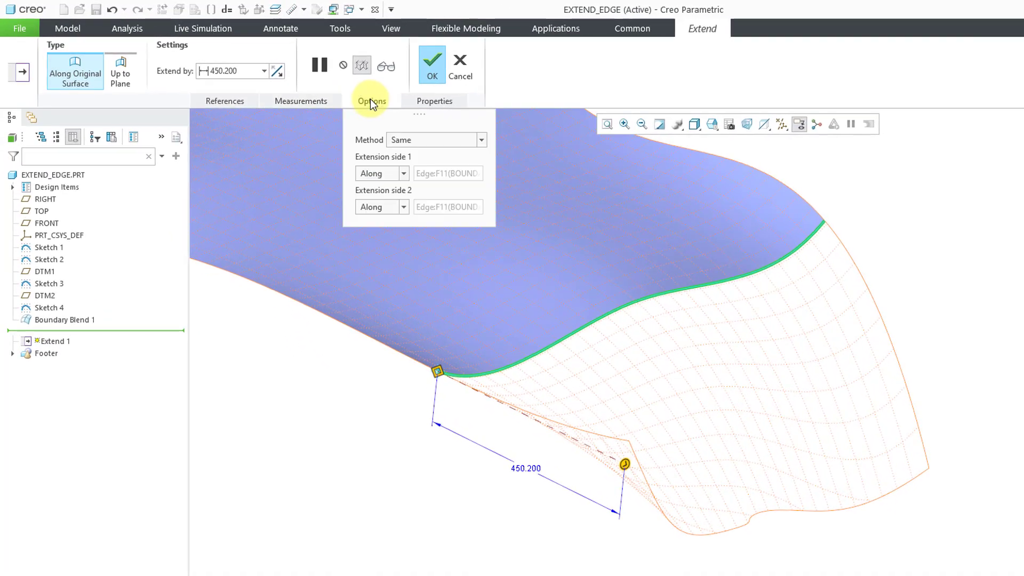
click(482, 140)
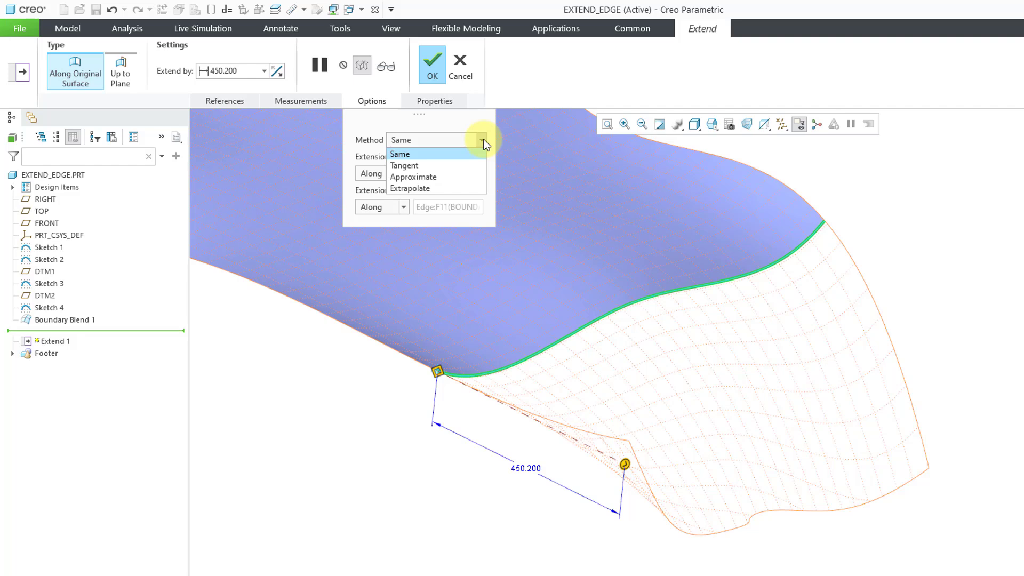
click(447, 166)
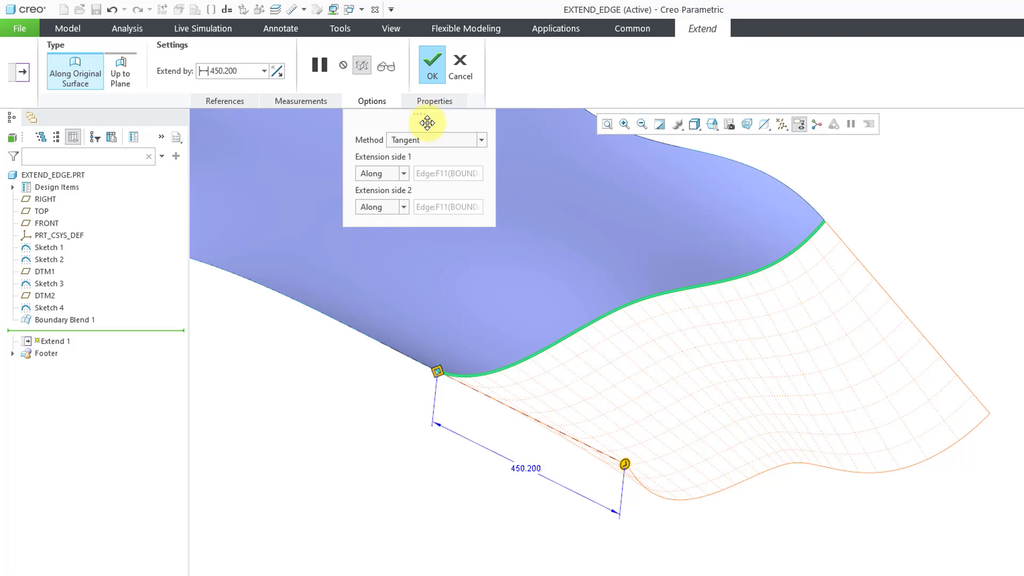
- Switch the Extend 1 method to Approximate, keeping the 450.2 extension
click(439, 141)
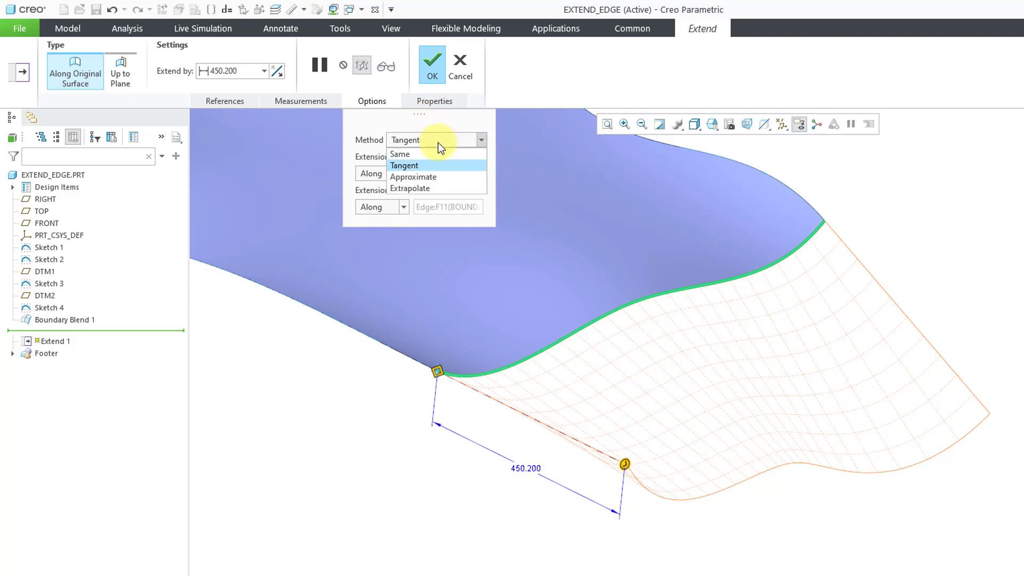
click(442, 175)
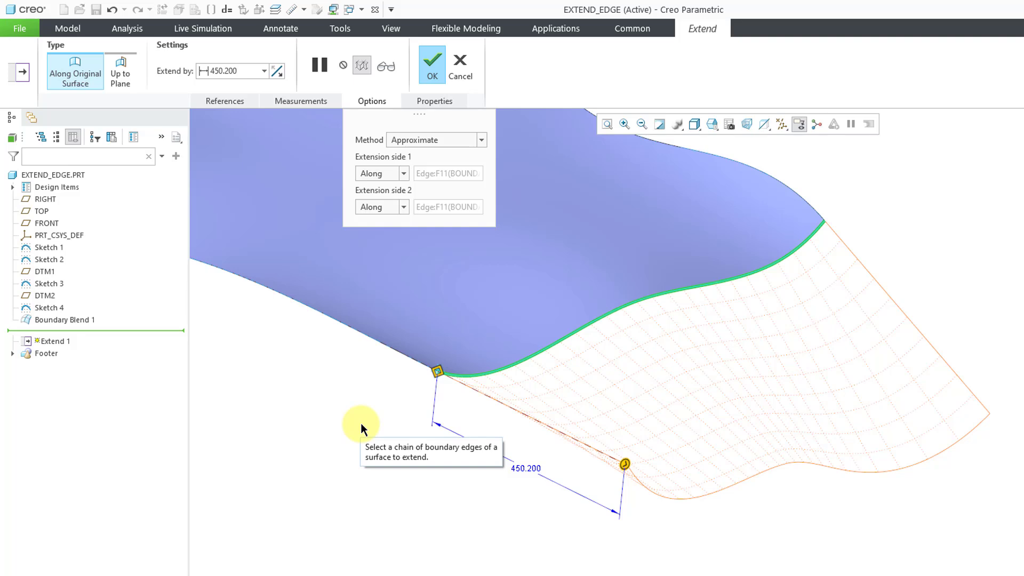
click(452, 140)
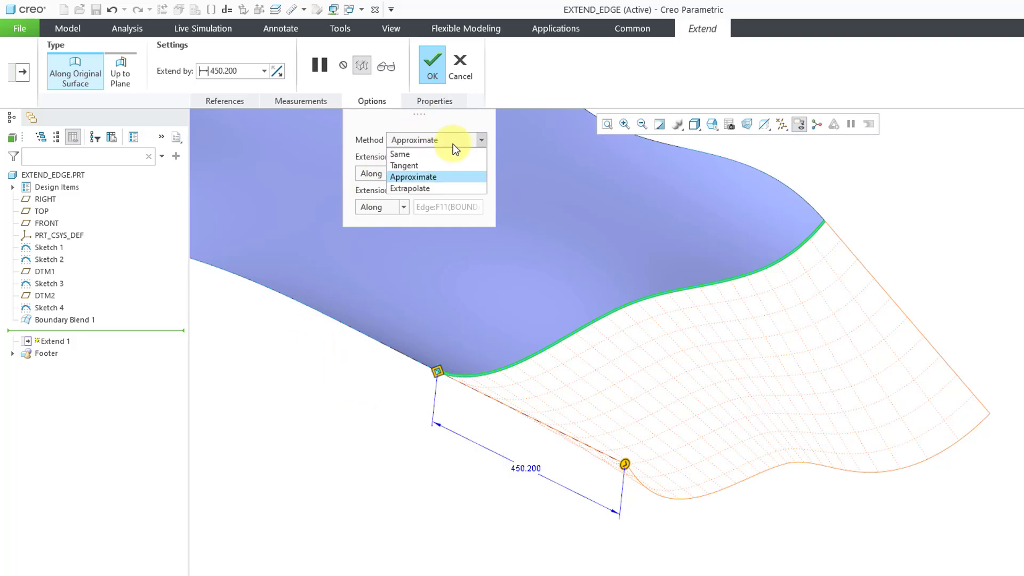
- Use the Extrapolate method at about 368.2 and finish Extend 1
click(438, 188)
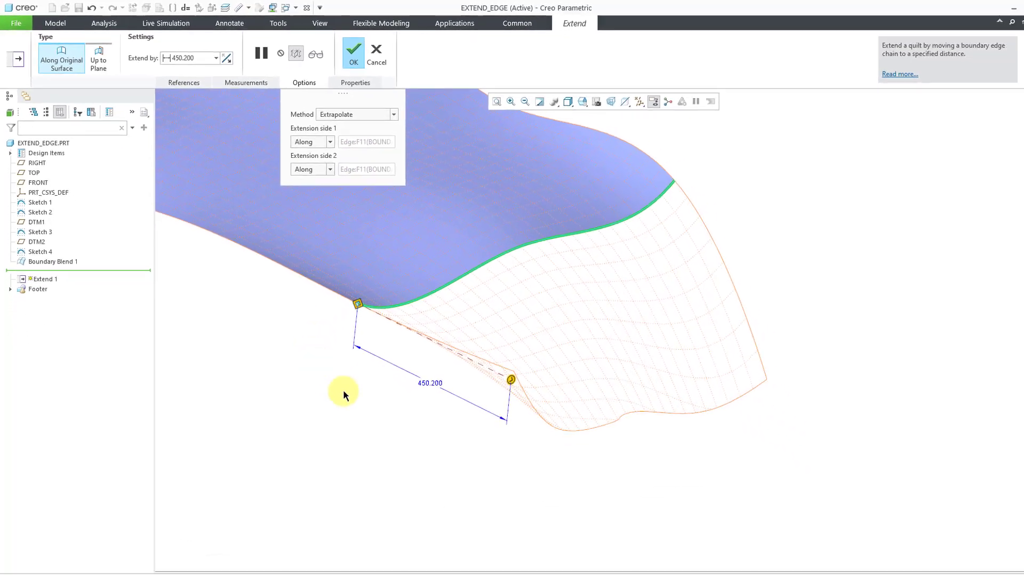
drag(497, 369, 458, 356)
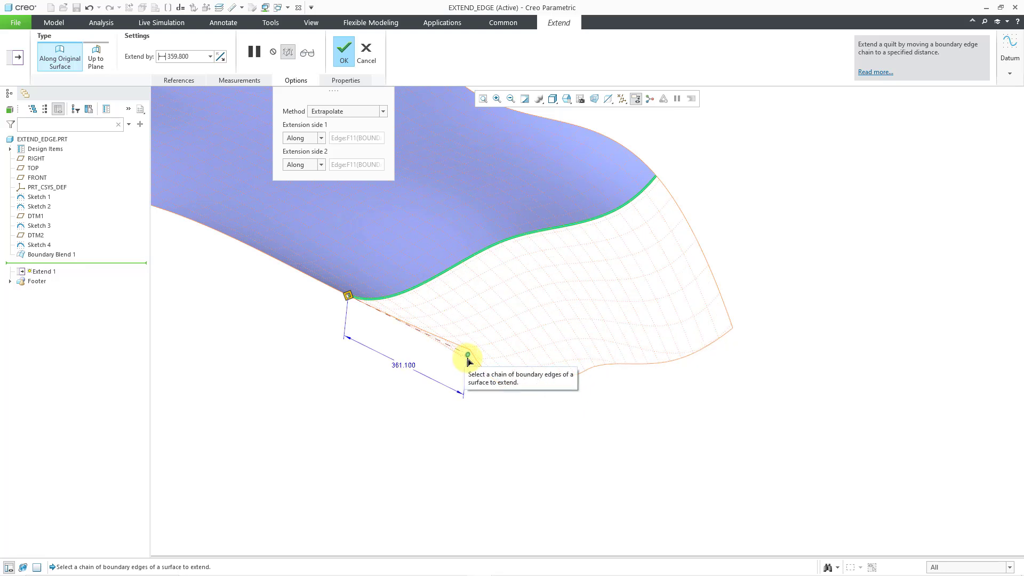
middle_click(282, 325)
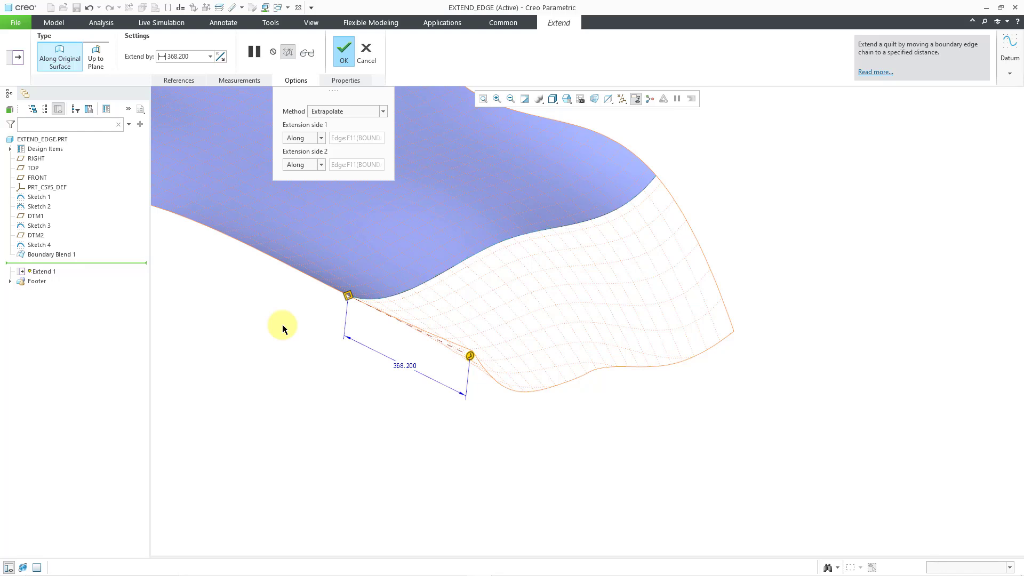
click(283, 326)
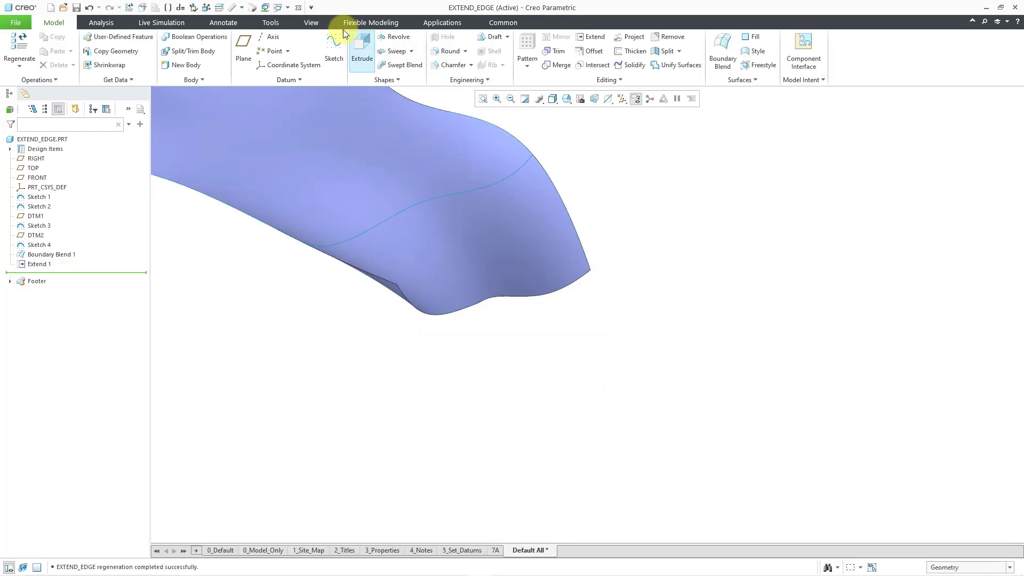
- Activate the EXTEND_EDGE_2.PRT window and select its long lower edge
click(287, 7)
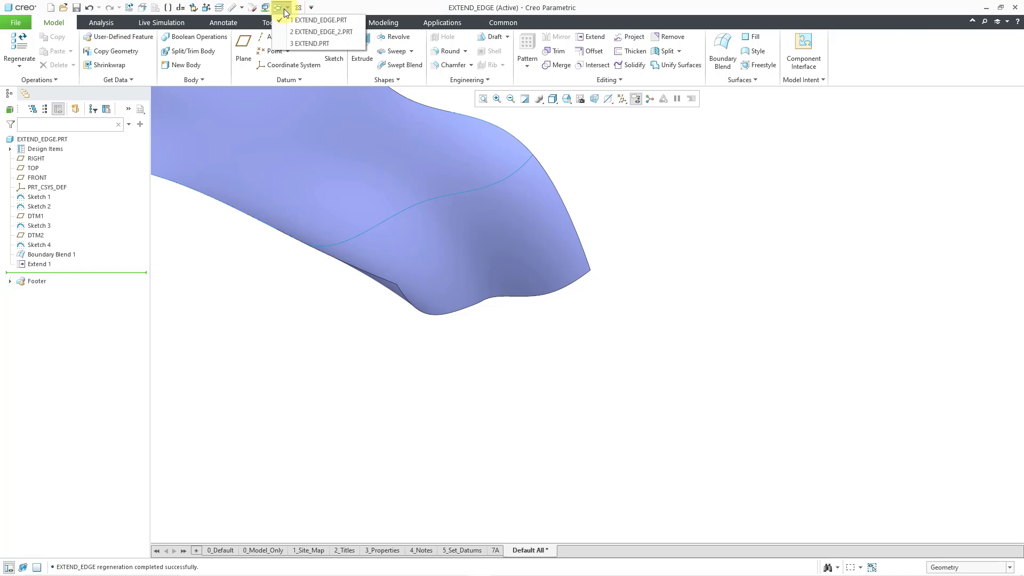
click(299, 34)
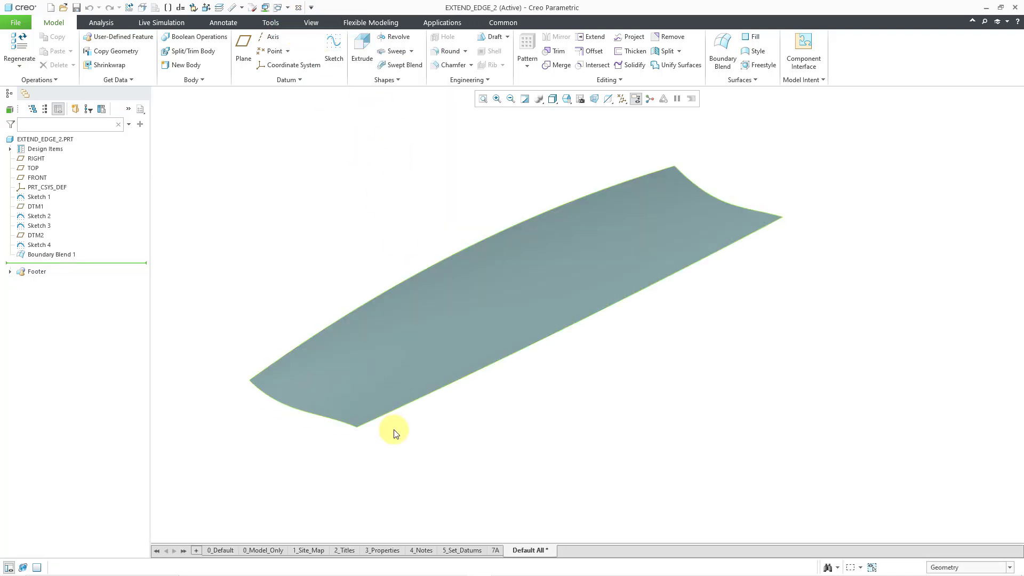
click(439, 391)
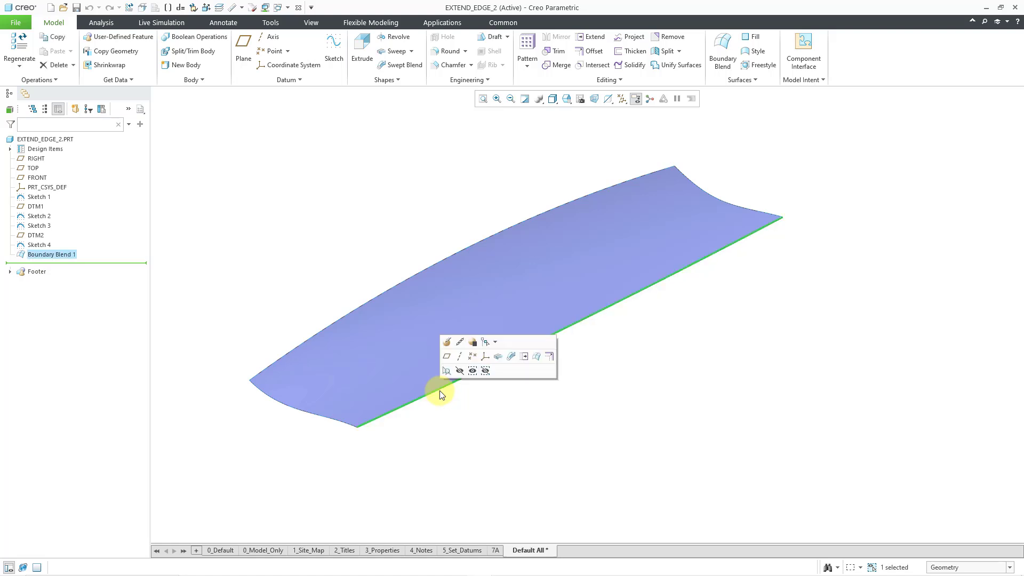
- Start an Extend on EXTEND_EDGE_2's long lower edge, pulling it to about 128.7
click(525, 357)
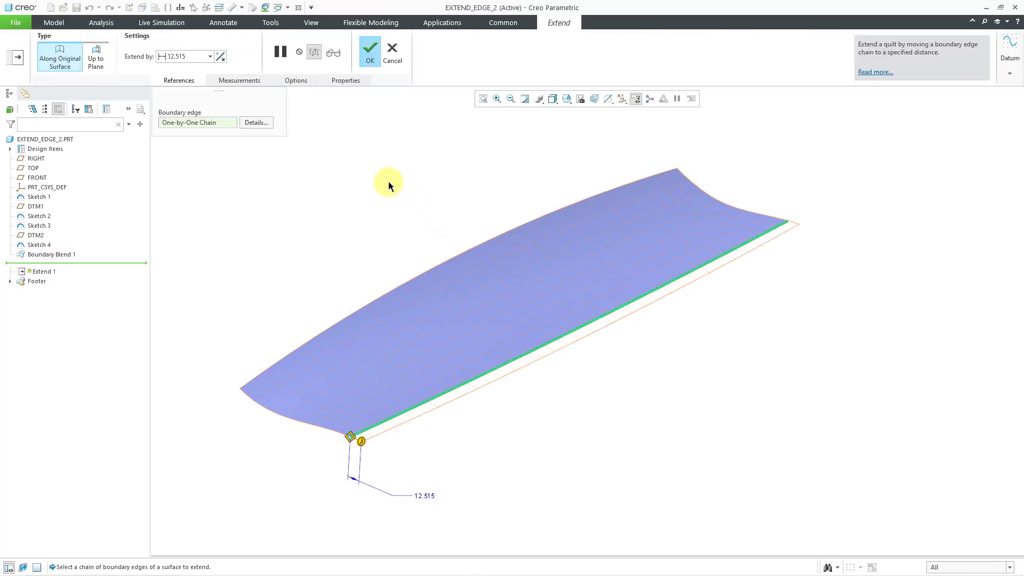
click(297, 82)
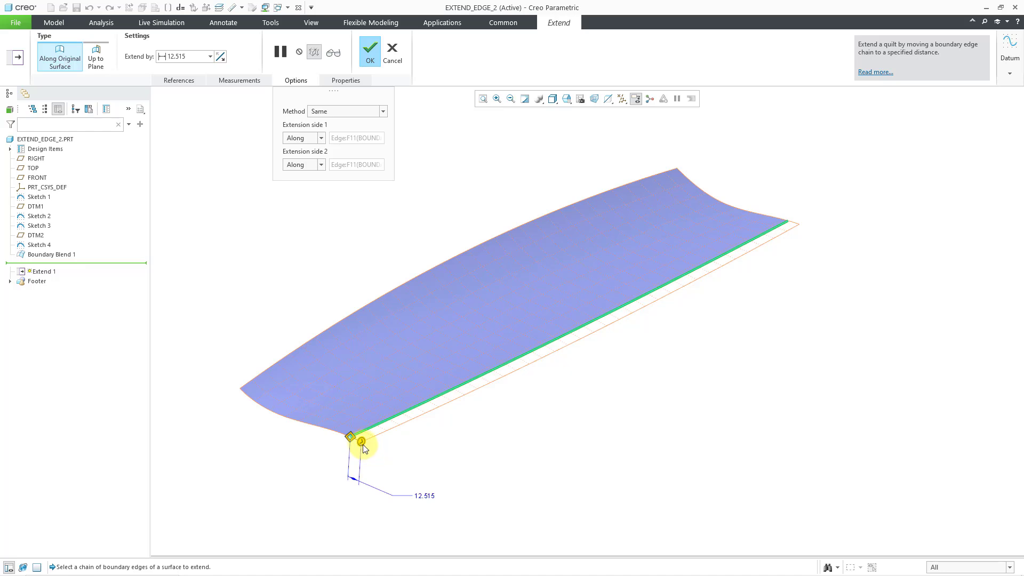
drag(362, 442, 481, 480)
shift+middle_drag(482, 478, 434, 419)
mouse_move(449, 421)
mouse_down()
mouse_move(489, 450)
mouse_move(466, 425)
mouse_move(487, 441)
mouse_move(425, 409)
mouse_move(478, 429)
mouse_move(434, 412)
mouse_up()
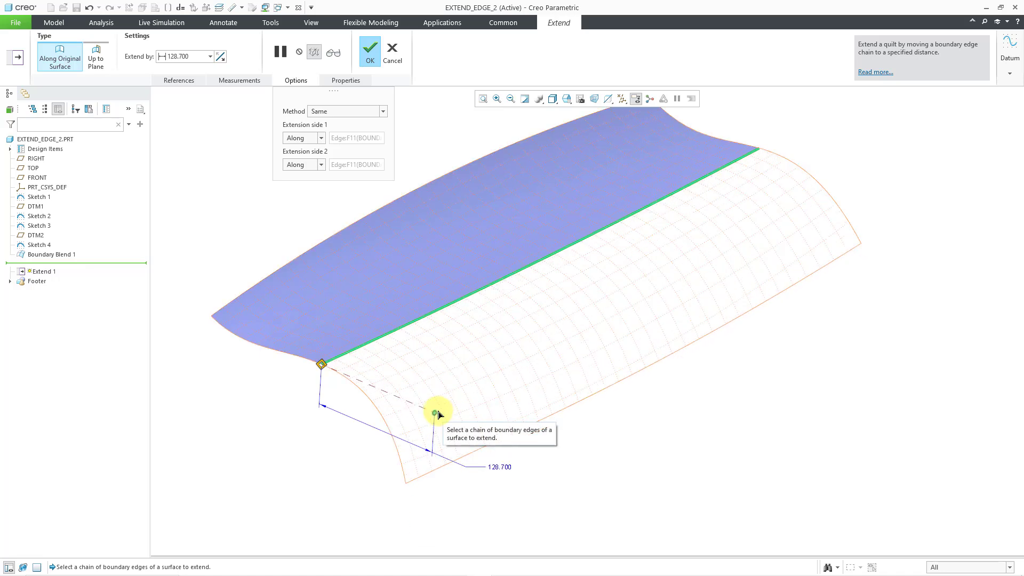
click(331, 112)
- Try other extension methods, lengthen the extension to 194, then return the method to Same
click(326, 132)
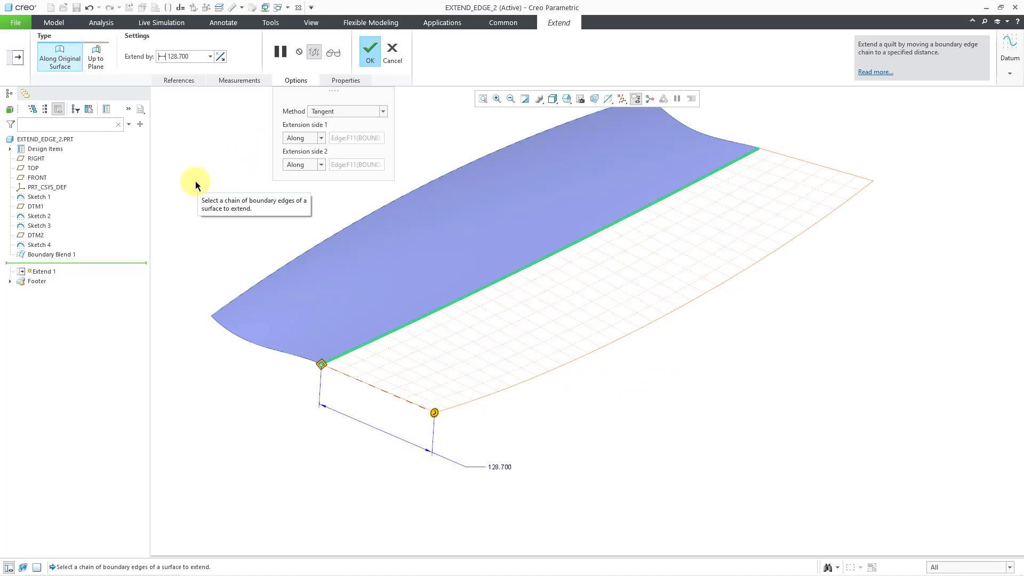
click(340, 112)
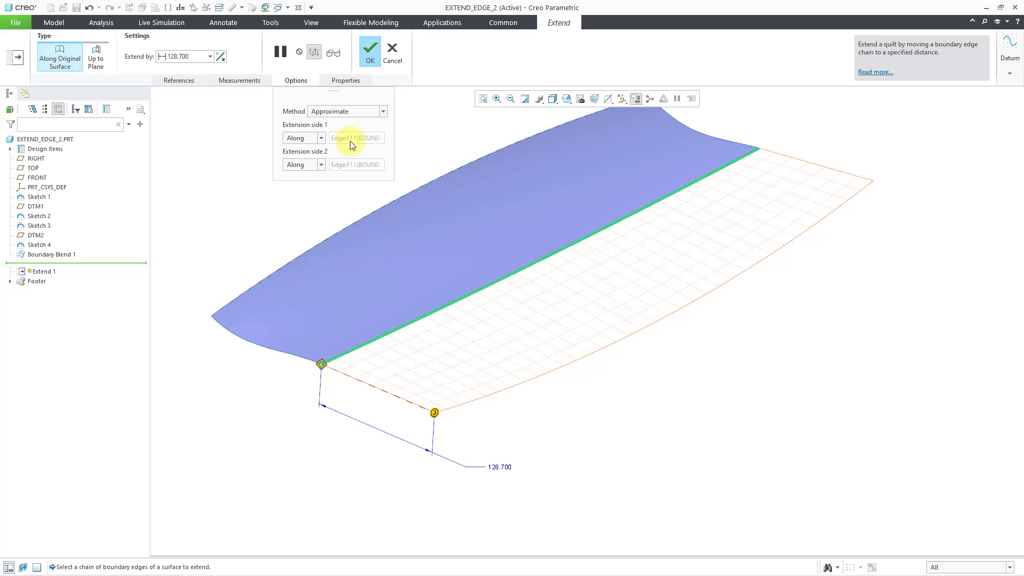
drag(435, 412, 491, 437)
click(336, 111)
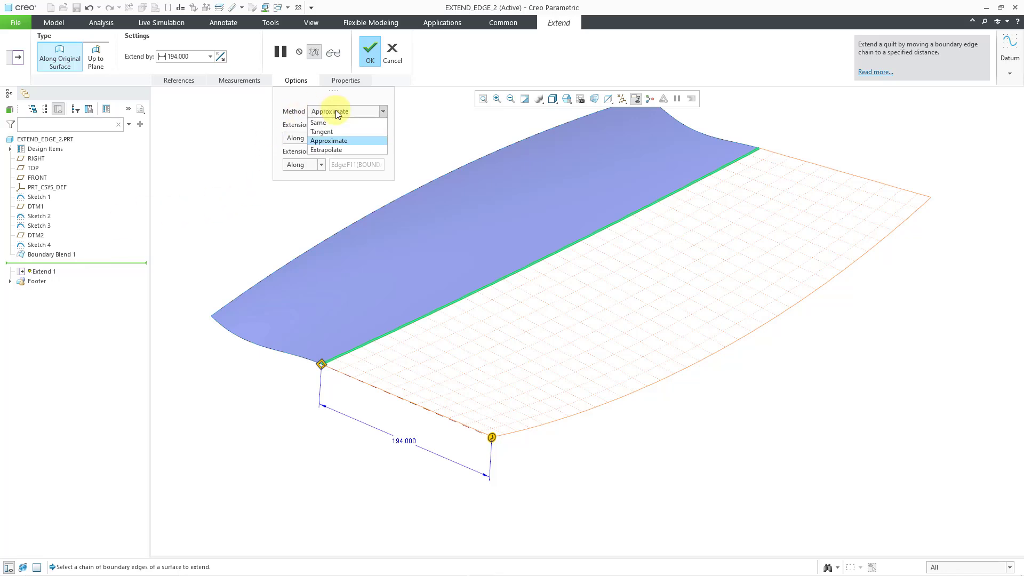
click(338, 150)
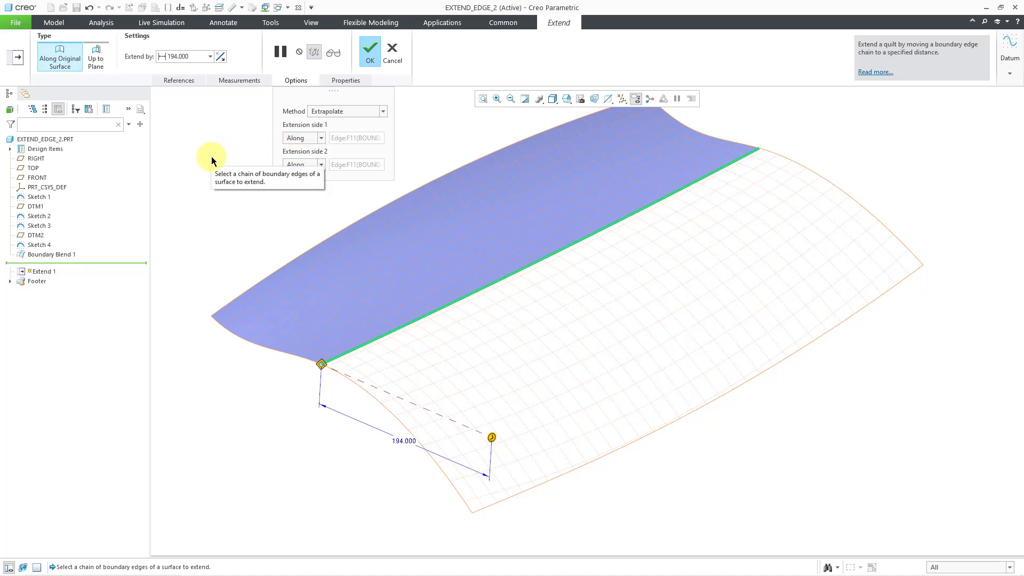
click(346, 111)
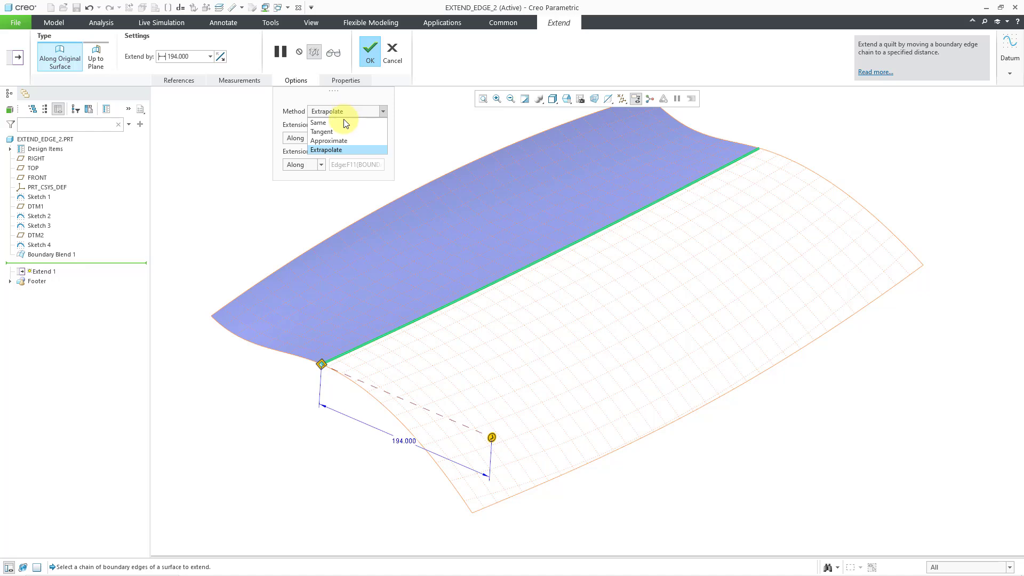
click(342, 122)
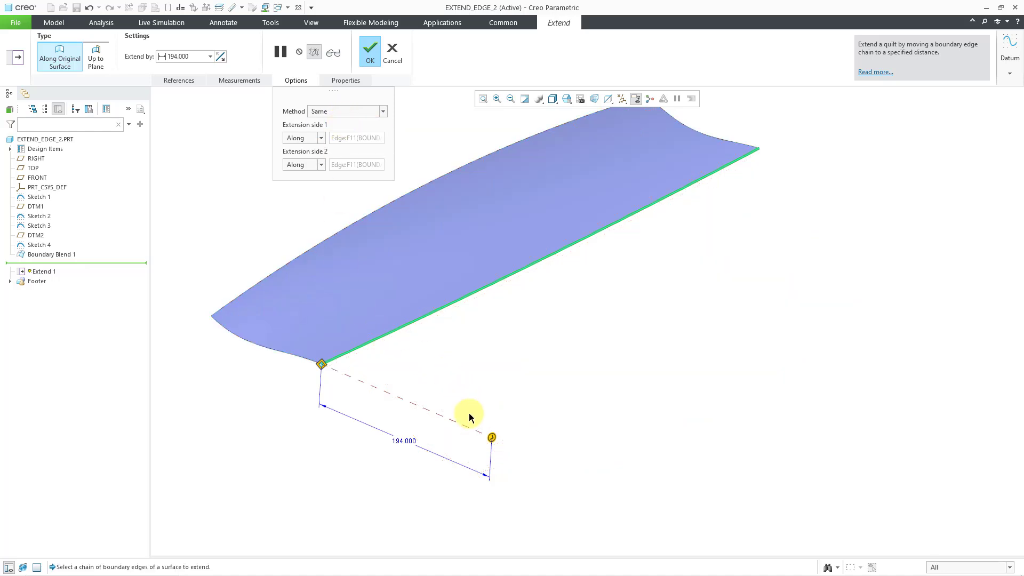
- Shorten the extension to 163.2, set the Extrapolate method, and complete Extend 1
drag(491, 438, 465, 426)
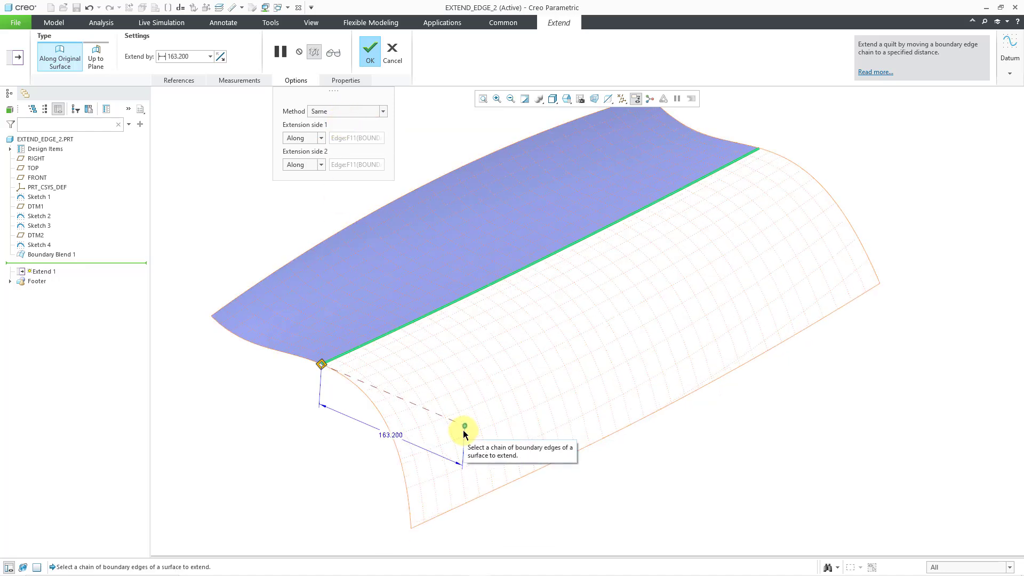
click(361, 112)
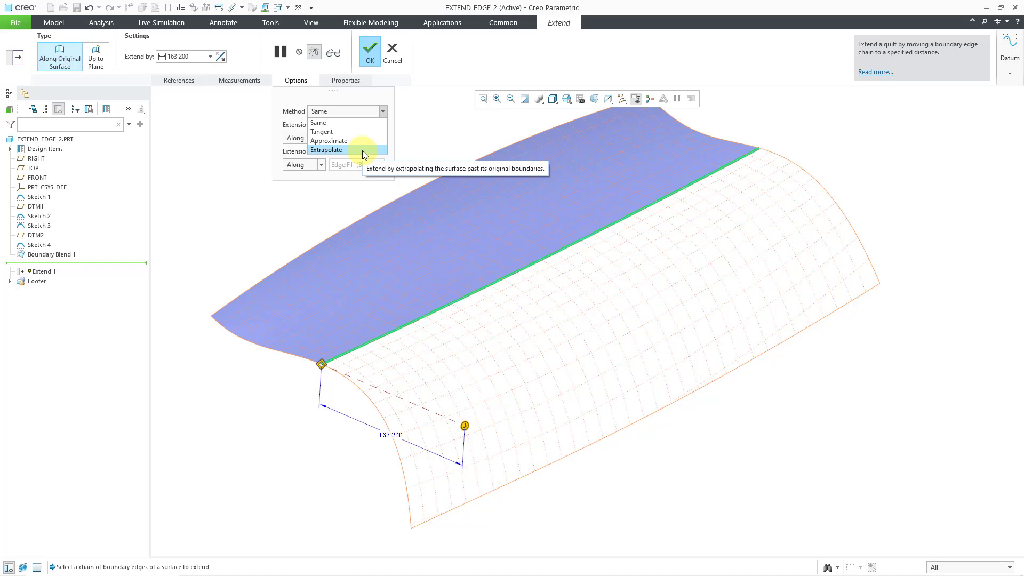
click(362, 151)
click(362, 112)
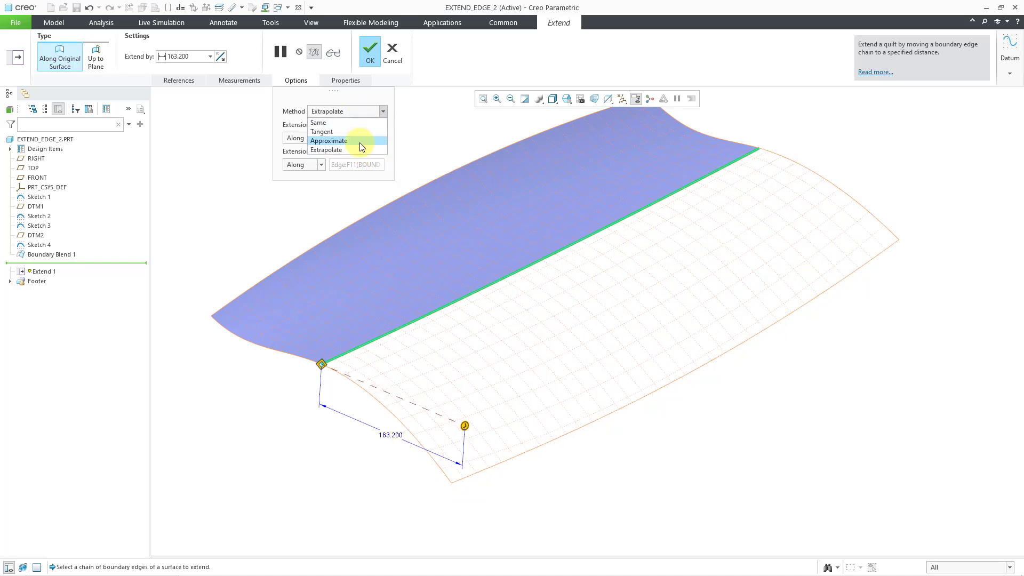
click(359, 123)
click(359, 110)
click(362, 151)
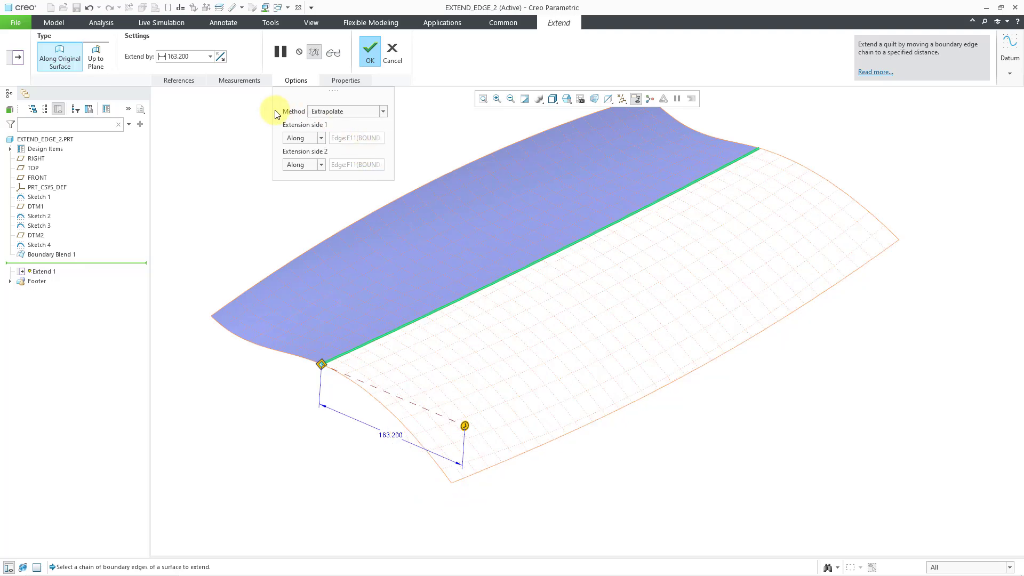
click(373, 59)
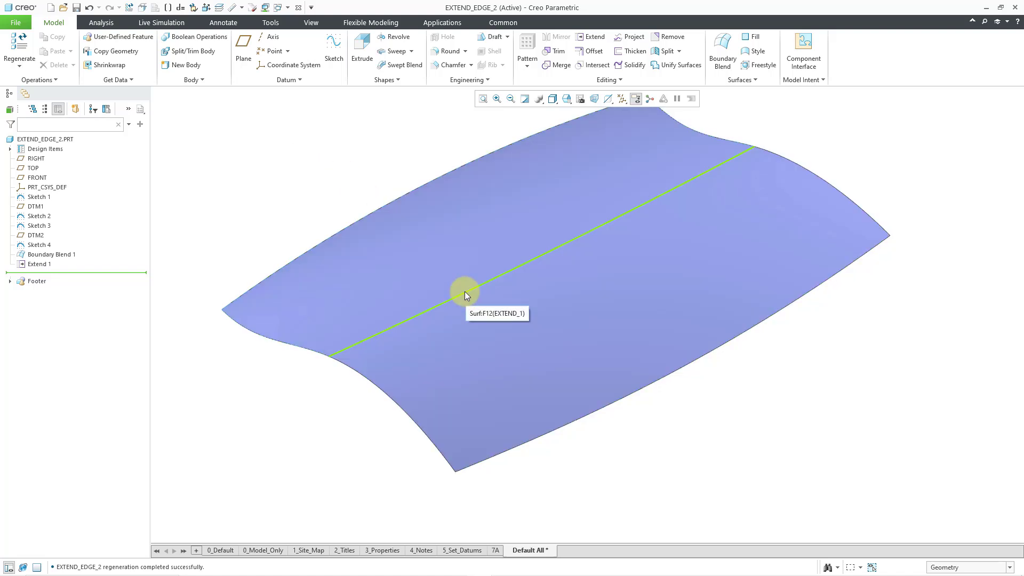
- Hide the Sketch 4 curve crossing EXTEND_EDGE_2 and bring up the list of open part windows
click(465, 291)
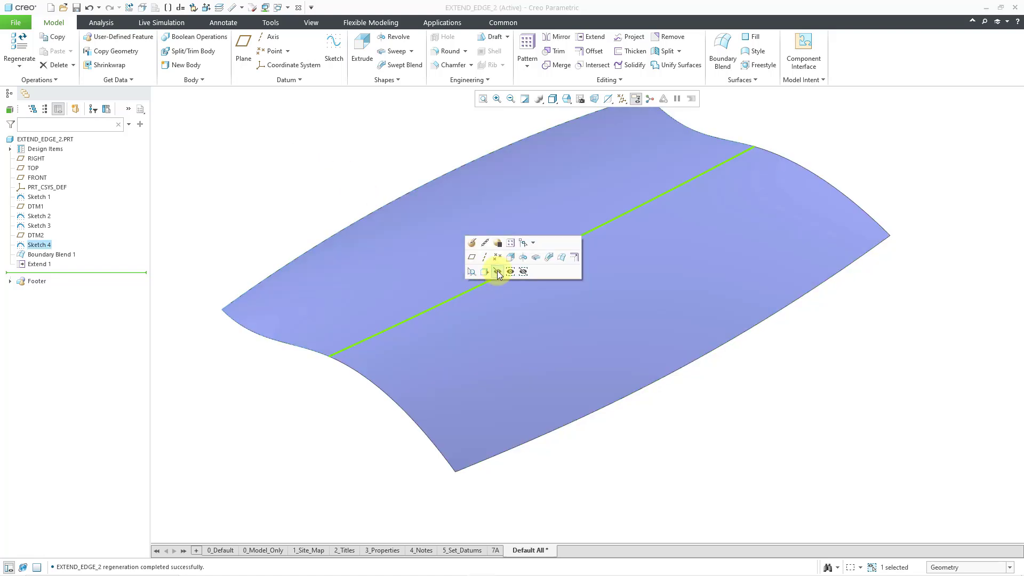
click(496, 271)
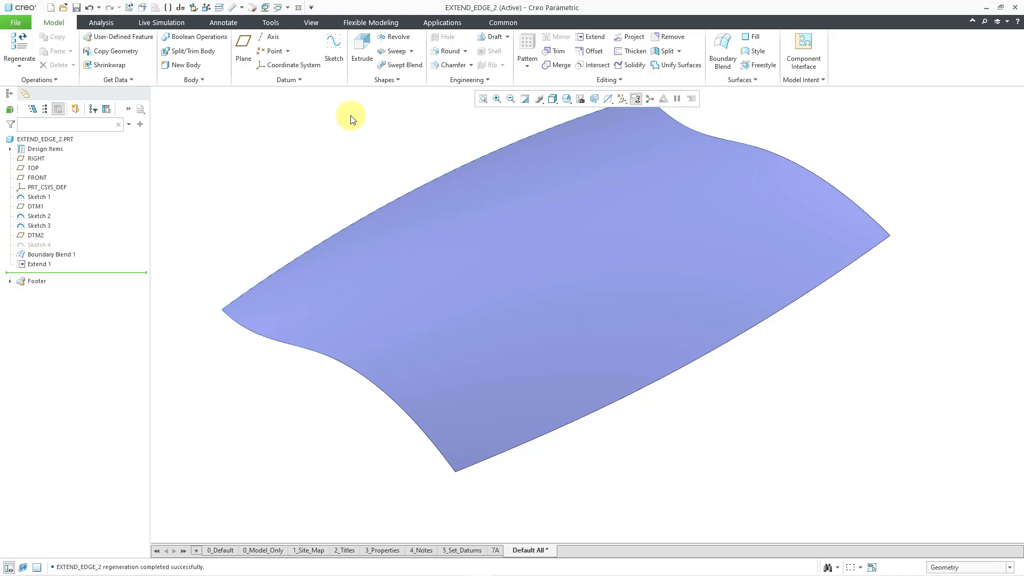
click(278, 7)
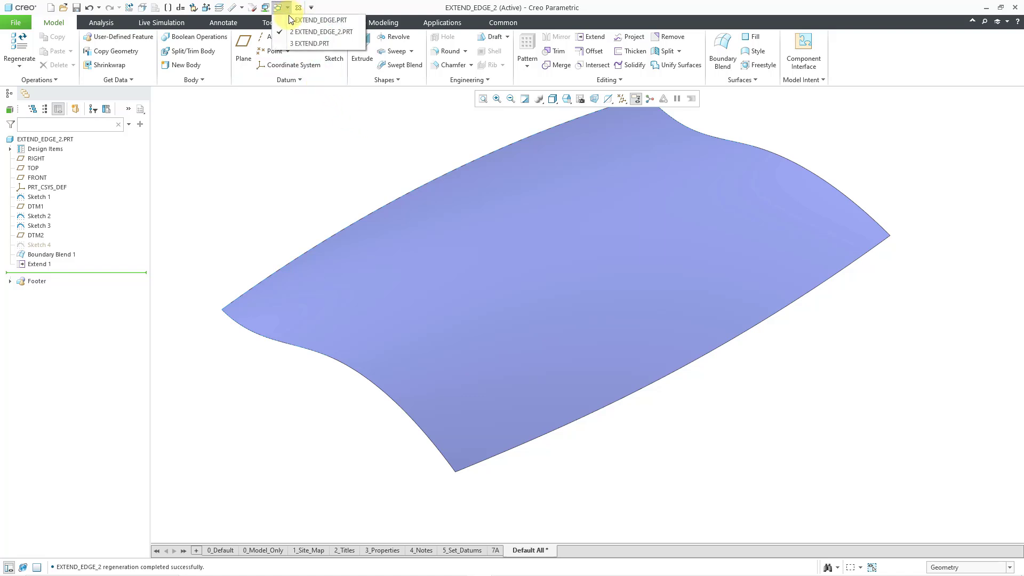
- Switch to EXTEND.PRT and chain-select the orange blend surface's lower and right boundary edges
click(302, 43)
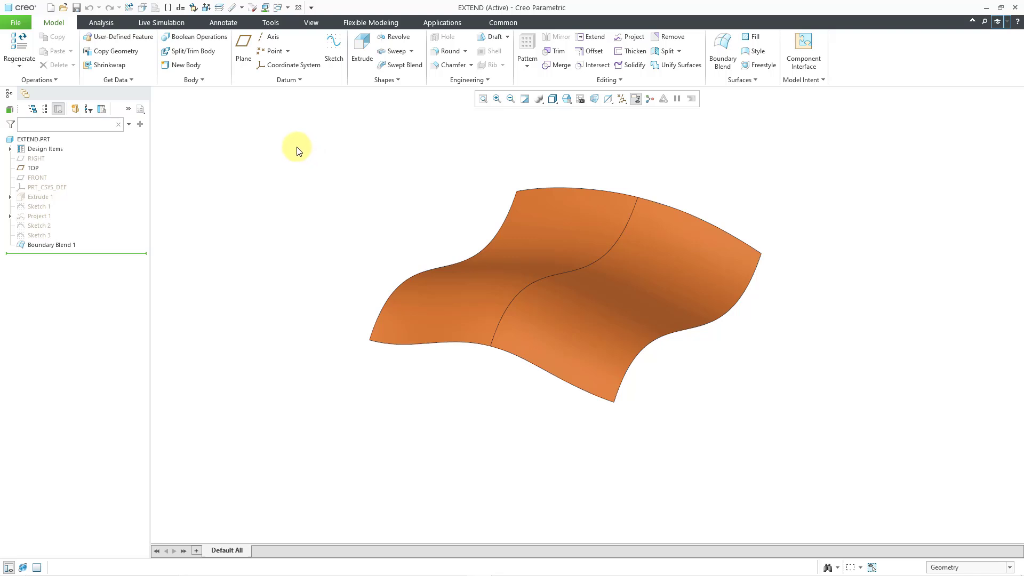
click(439, 346)
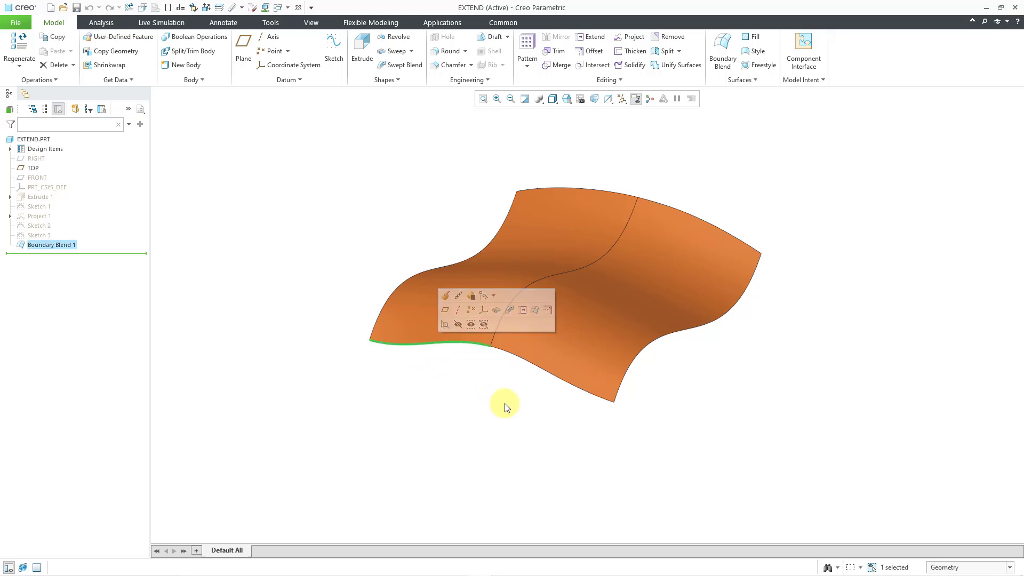
shift+click(573, 389)
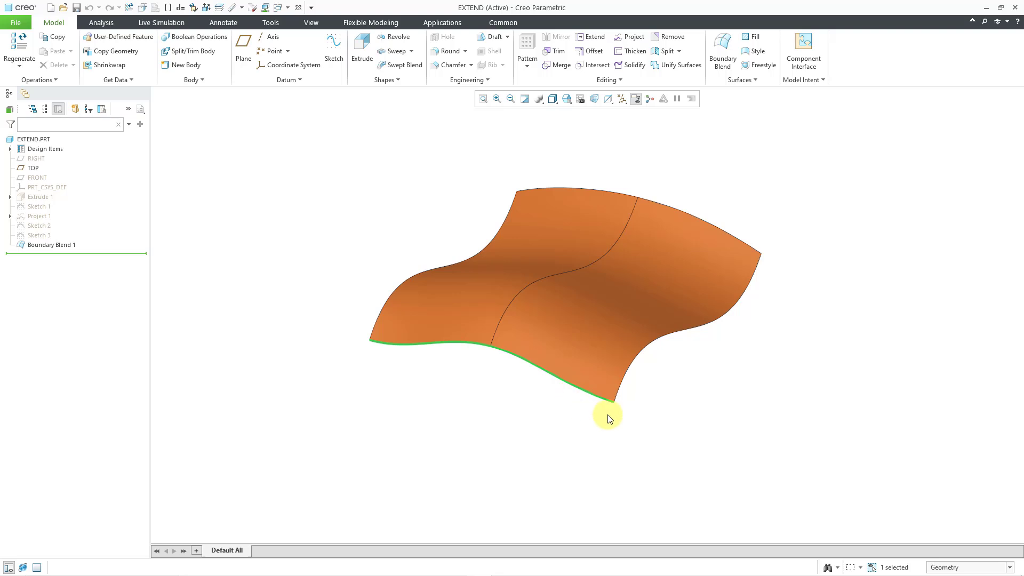
shift+click(640, 358)
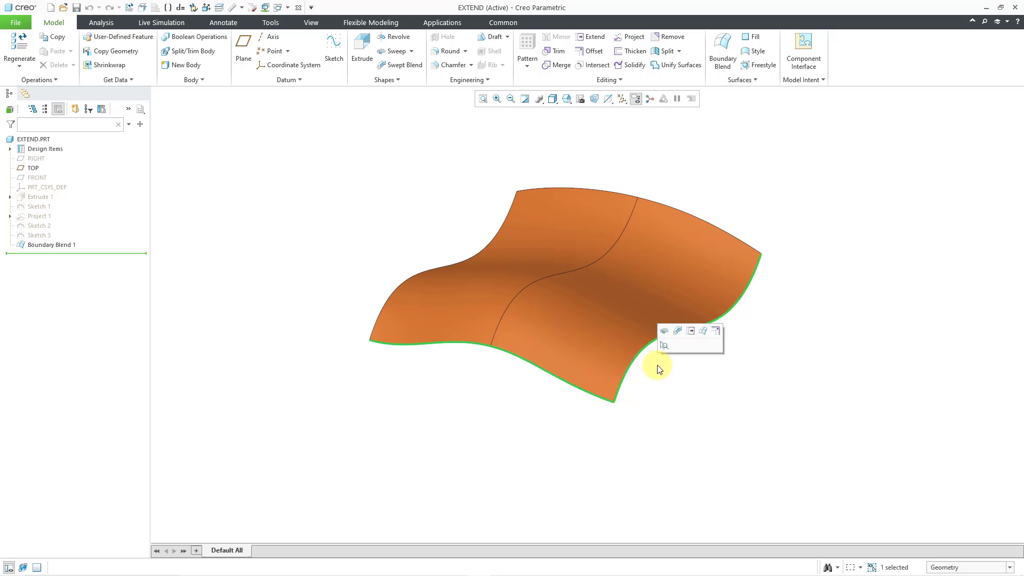
- Extend the lower-right edge chain by 27.700 with the Same method and show its Options
click(690, 333)
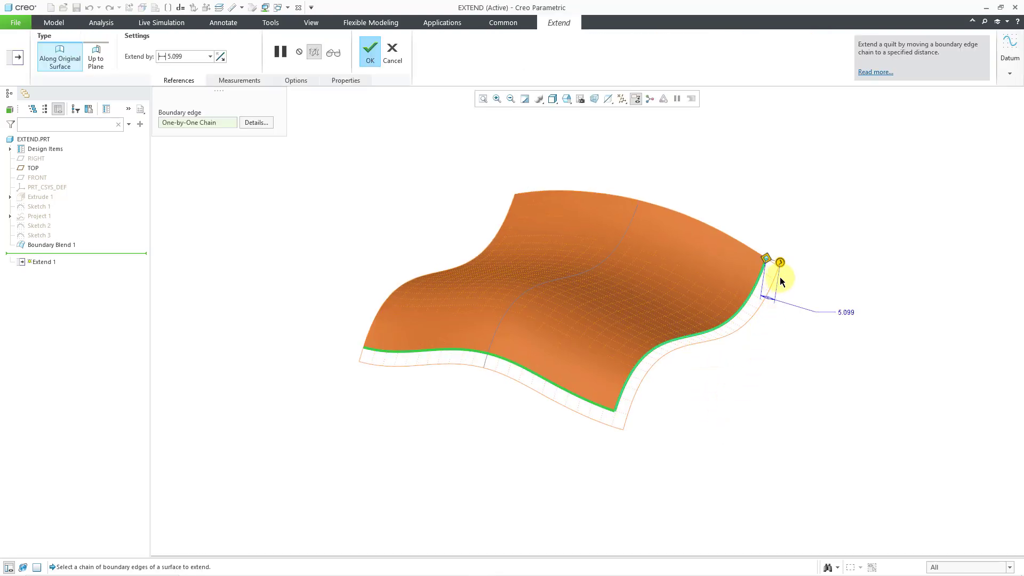
drag(780, 263, 839, 308)
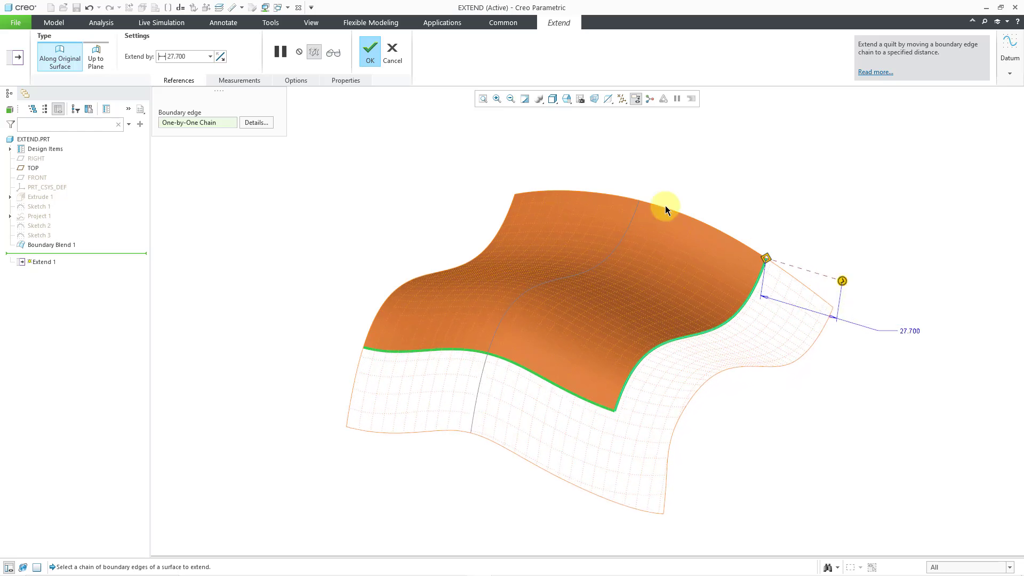
click(298, 80)
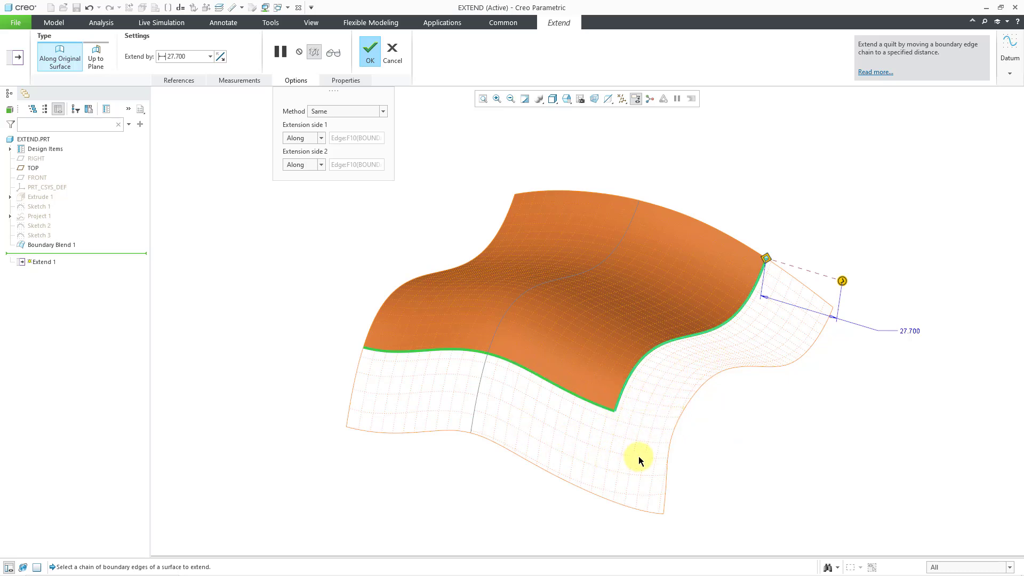
- Preview the 27.7 extension with the Tangent method, then with Approximate
click(350, 113)
click(336, 129)
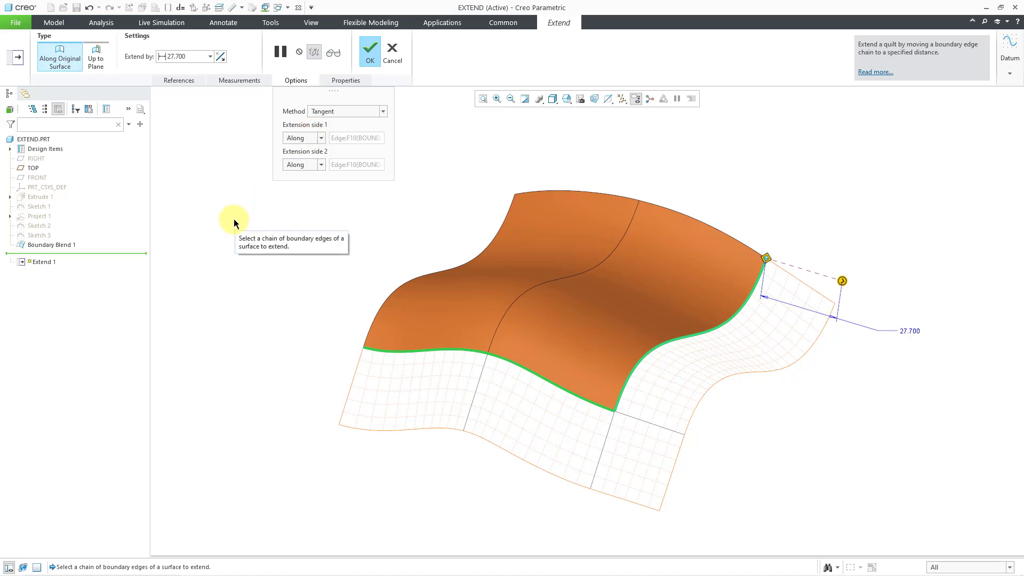
click(336, 113)
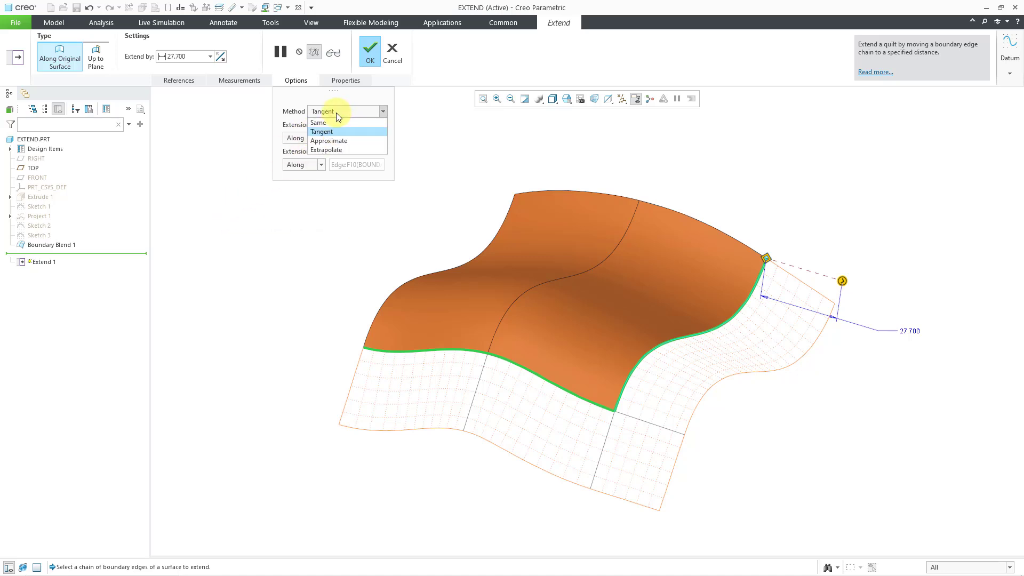
click(335, 141)
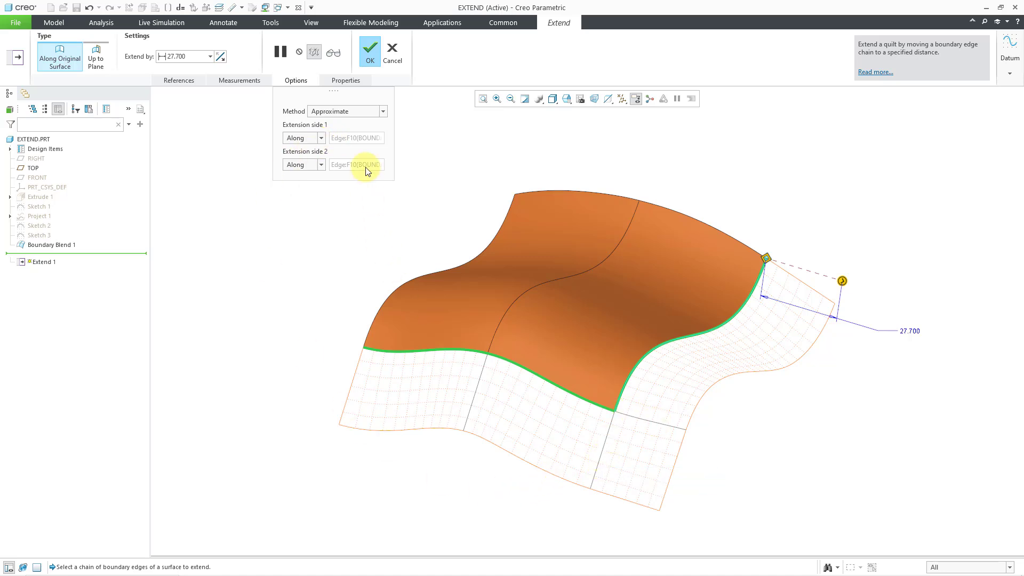
- Compare the Extrapolate and Same methods, settling on Extrapolate for the extension
click(337, 110)
click(337, 149)
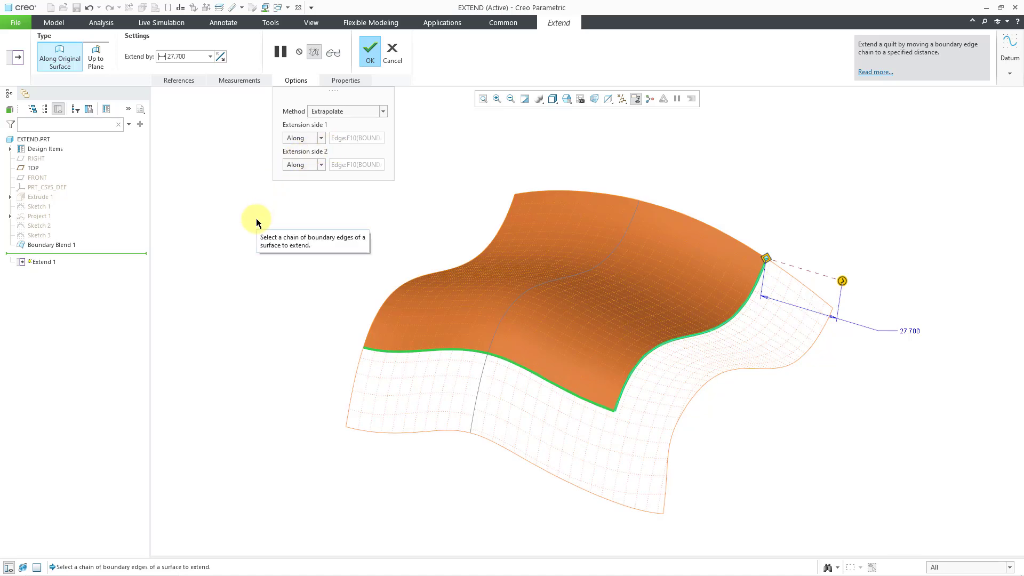
click(332, 111)
click(334, 121)
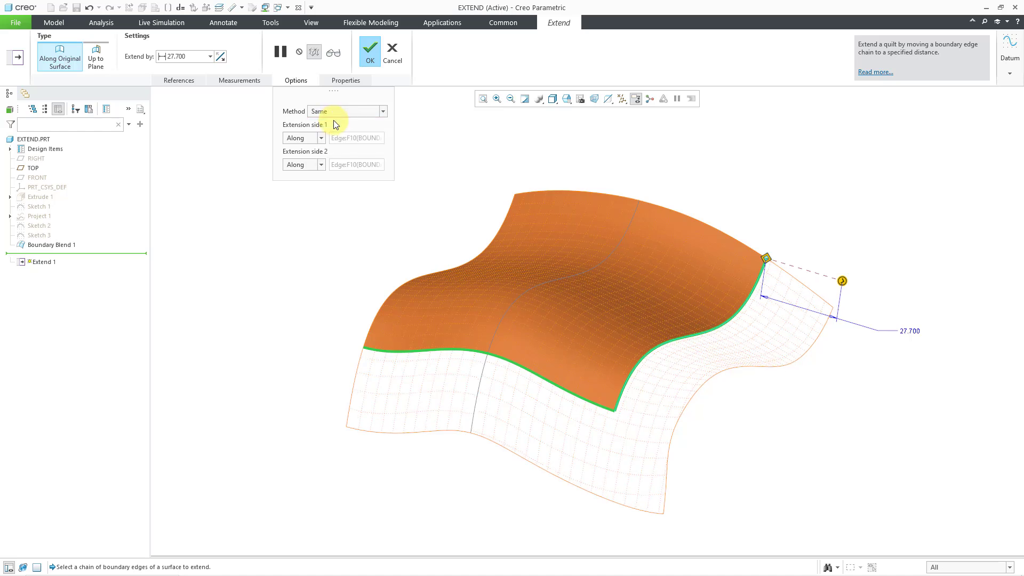
click(338, 111)
click(337, 149)
click(341, 110)
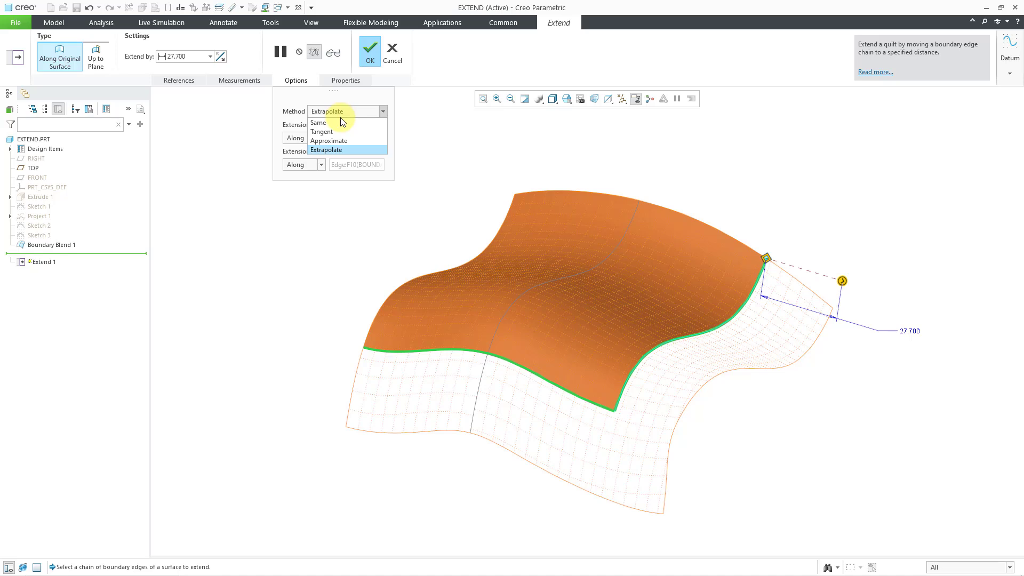
click(338, 121)
click(339, 111)
click(337, 149)
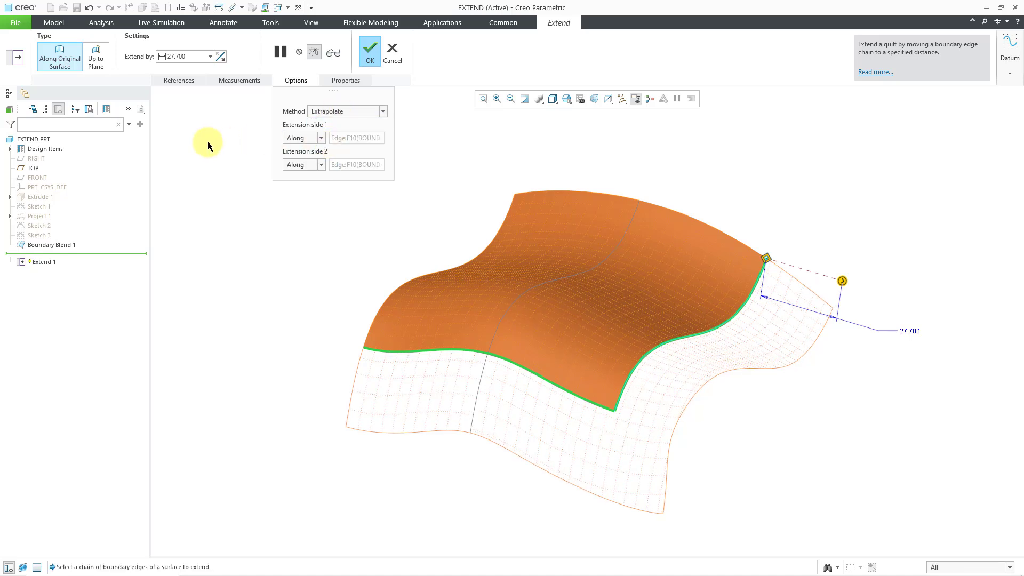